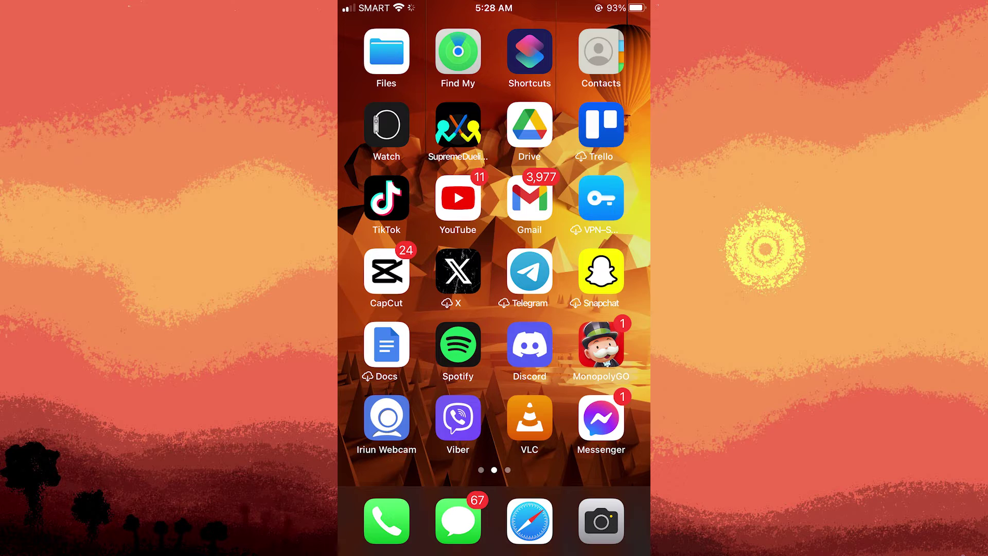
Step: Browse into On My iPhone in Files to reveal the VLC folder with 3 items
click(386, 51)
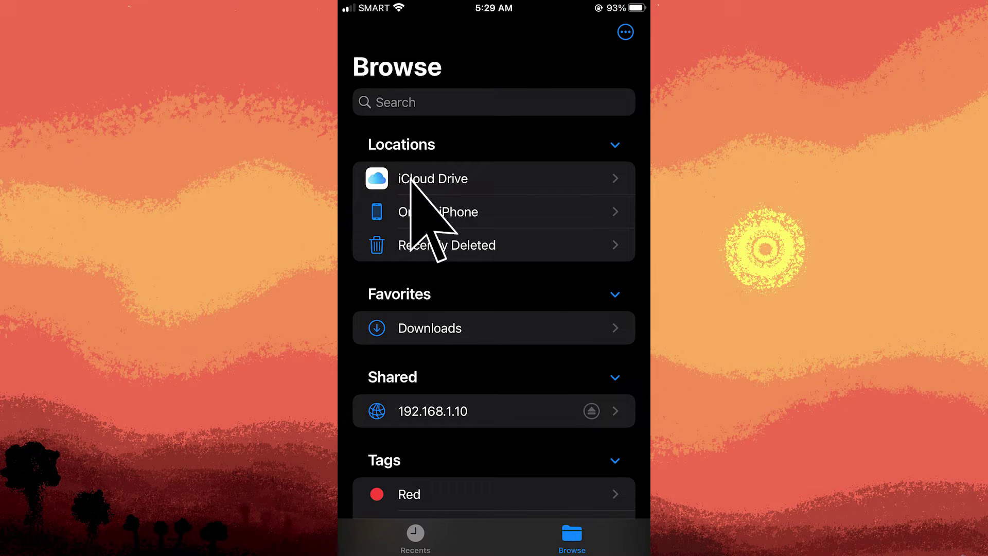
click(437, 212)
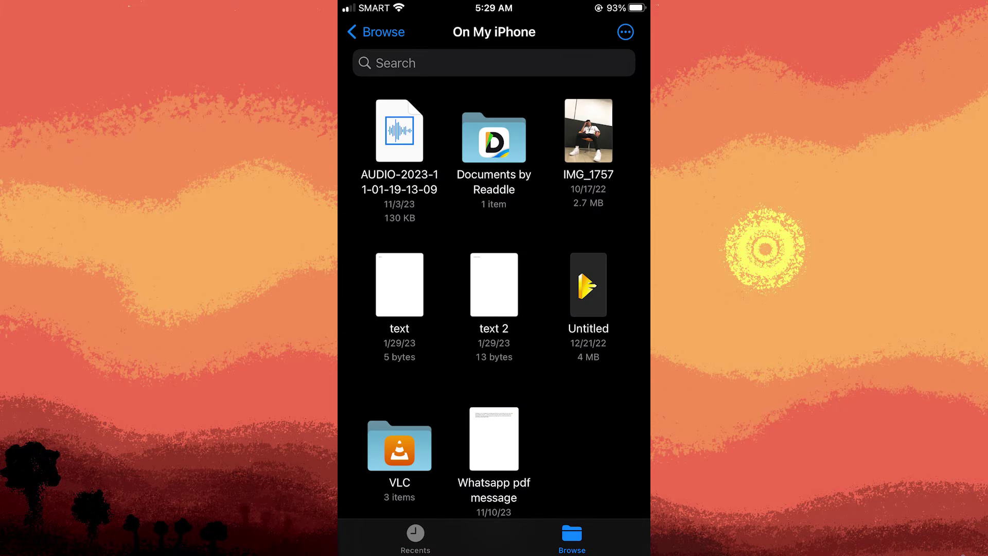